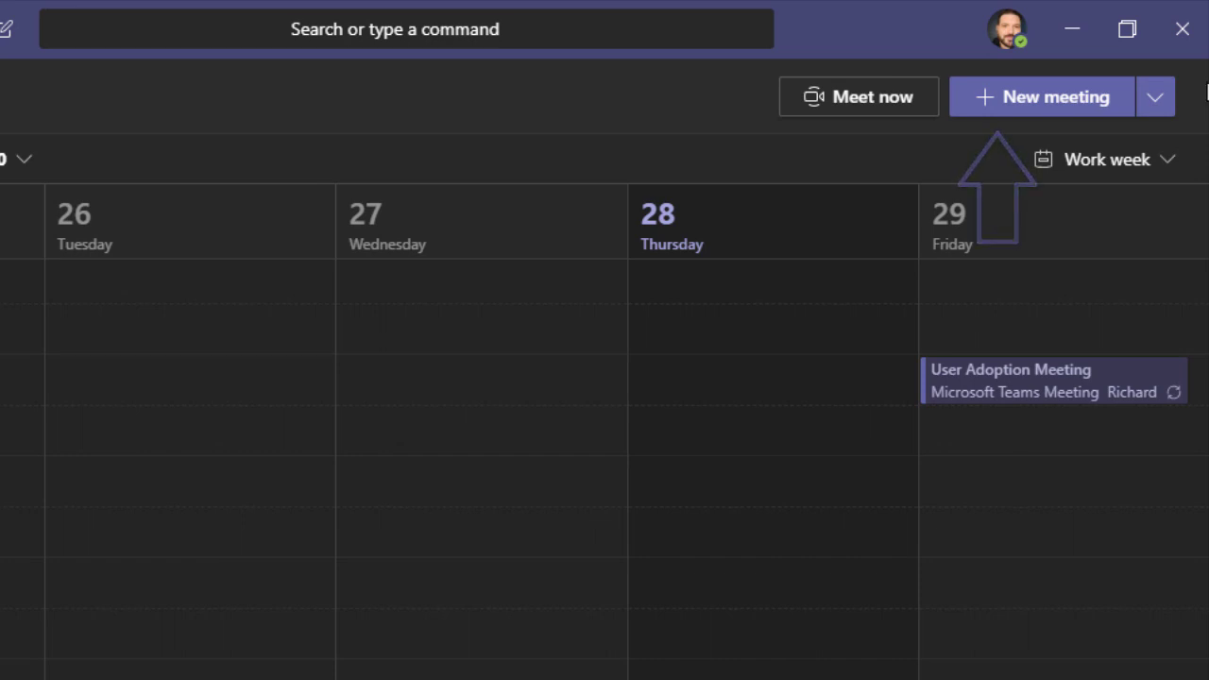
- Create a new live event from the calendar and title it "All Staff Meeting"
click(1161, 99)
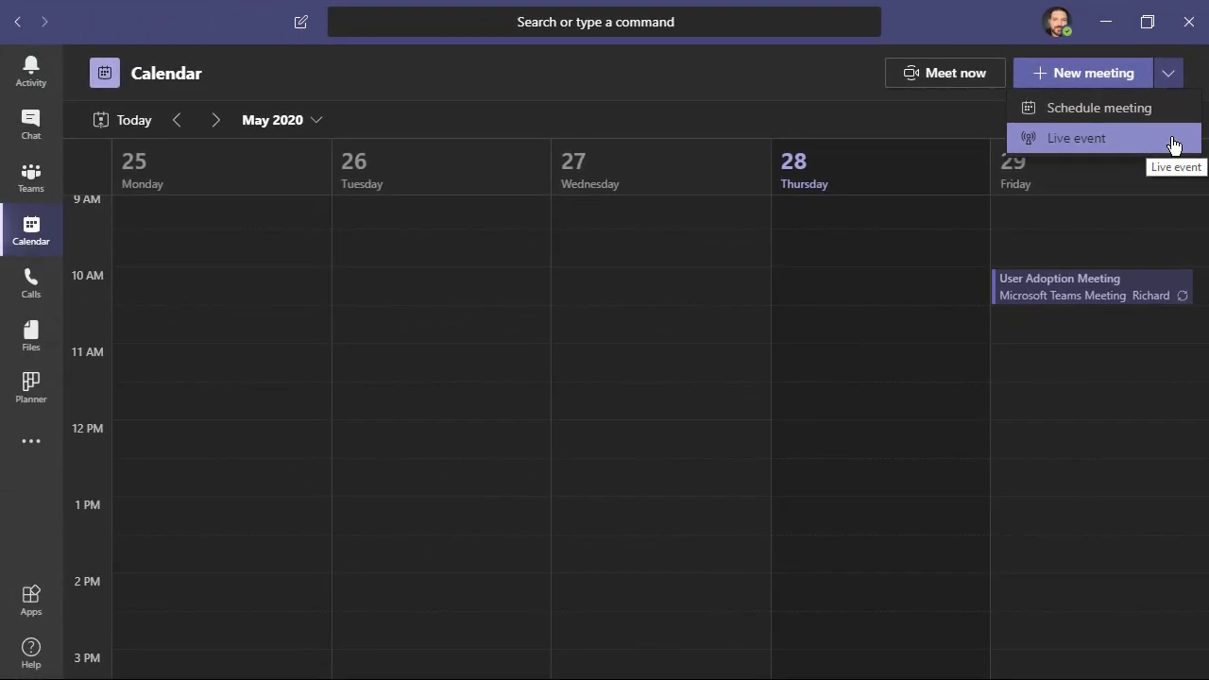
click(1173, 141)
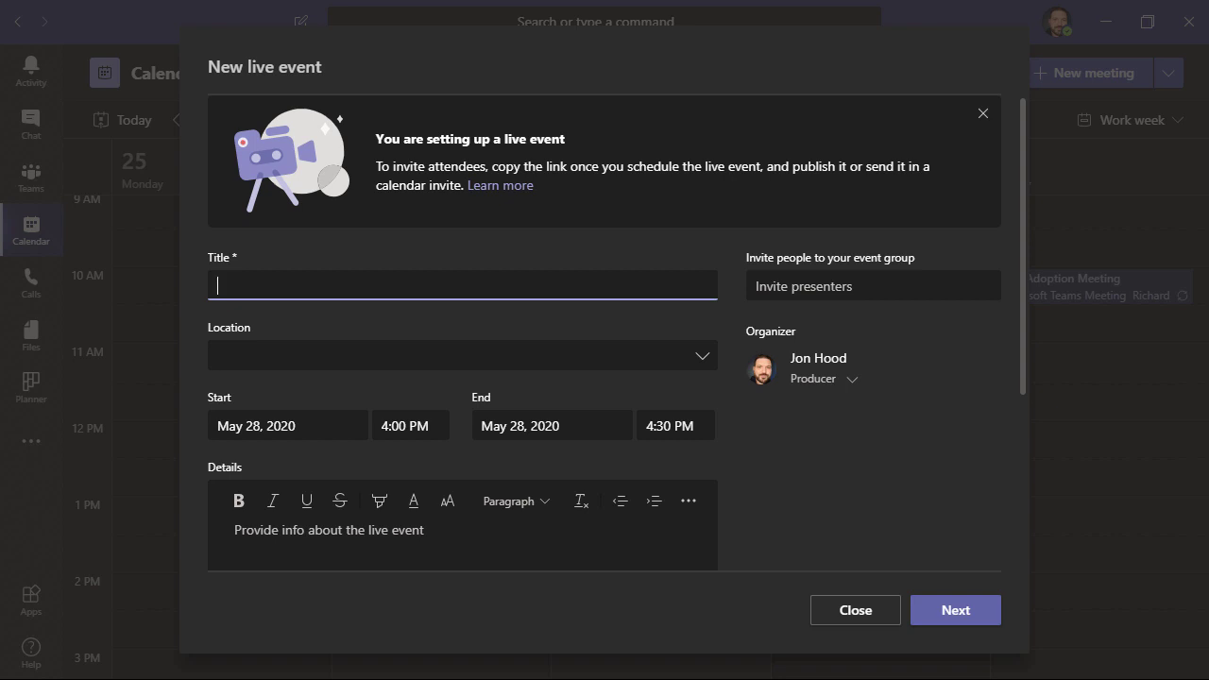
text(All Staff Meeting)
- Set the live event's location to the Redwood room
click(217, 355)
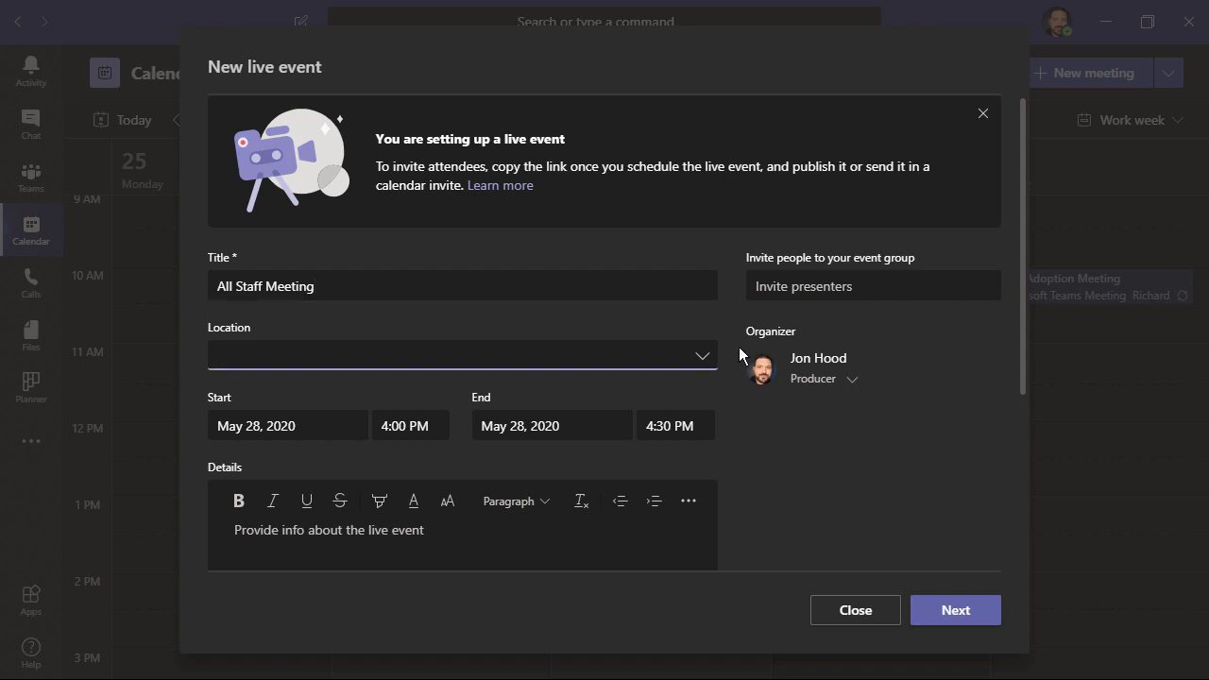
click(702, 357)
click(674, 397)
click(651, 426)
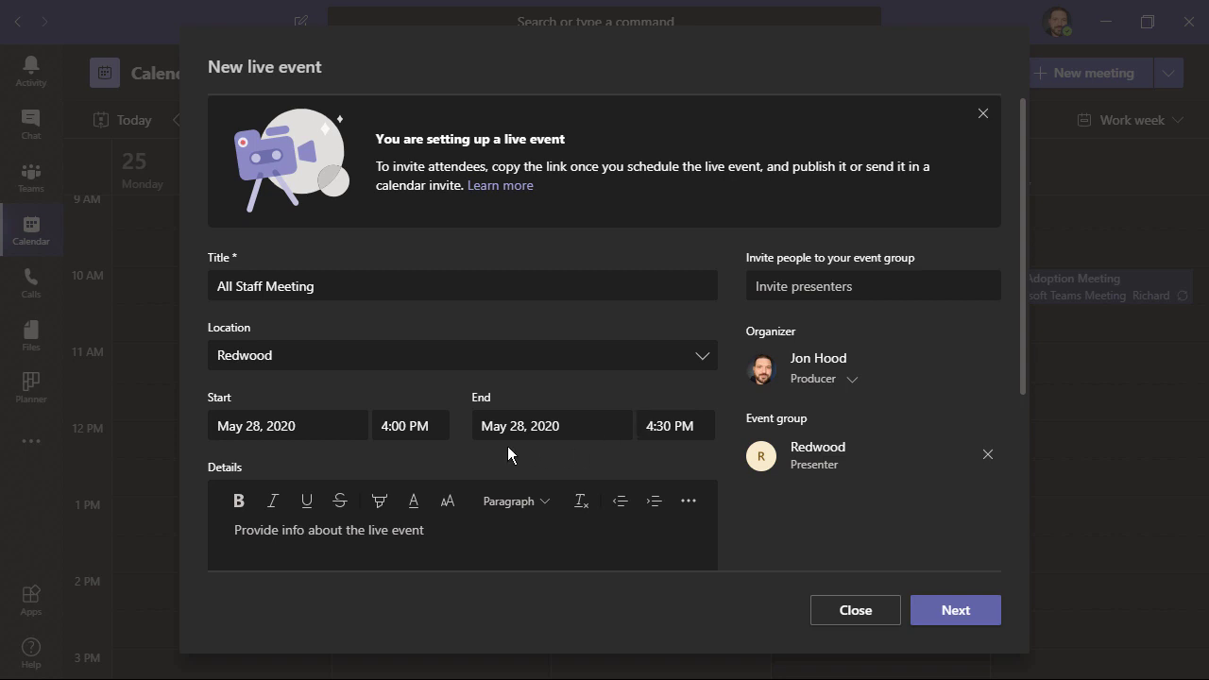
- Set the live event's start date to May 29, 2020
click(288, 425)
click(433, 458)
click(573, 236)
click(576, 461)
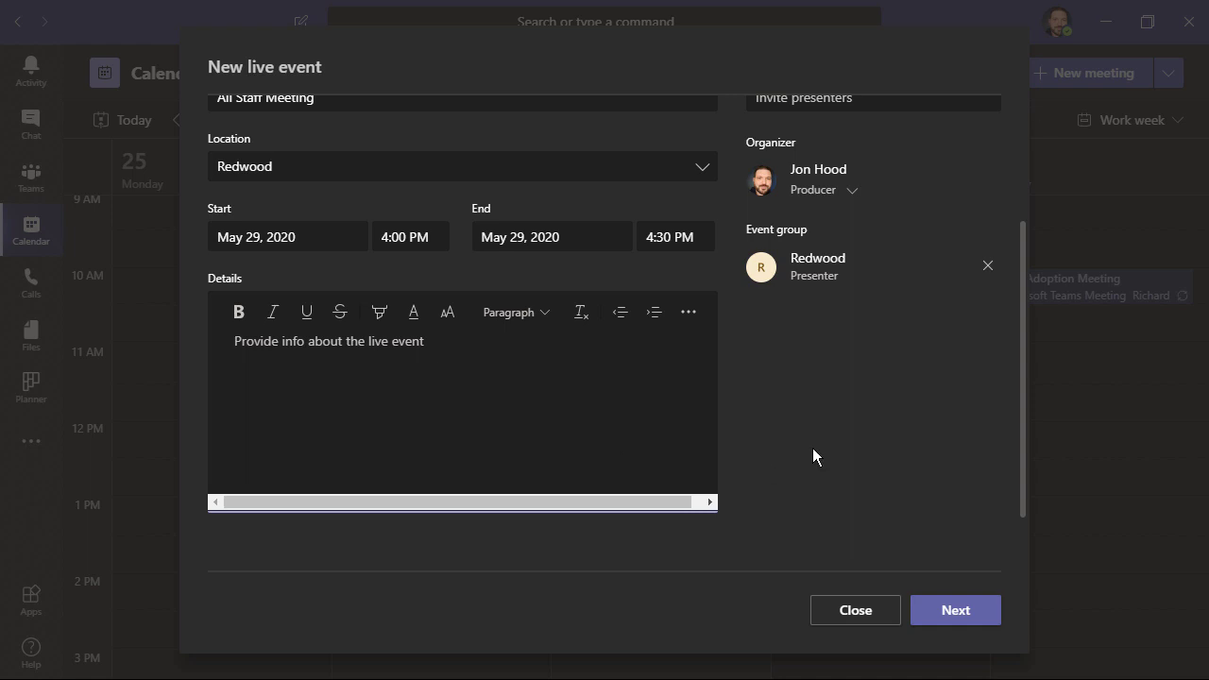
- Invite five colleagues as presenters to the live event's group by searching for each one's name
scroll(840, 433, up, 3)
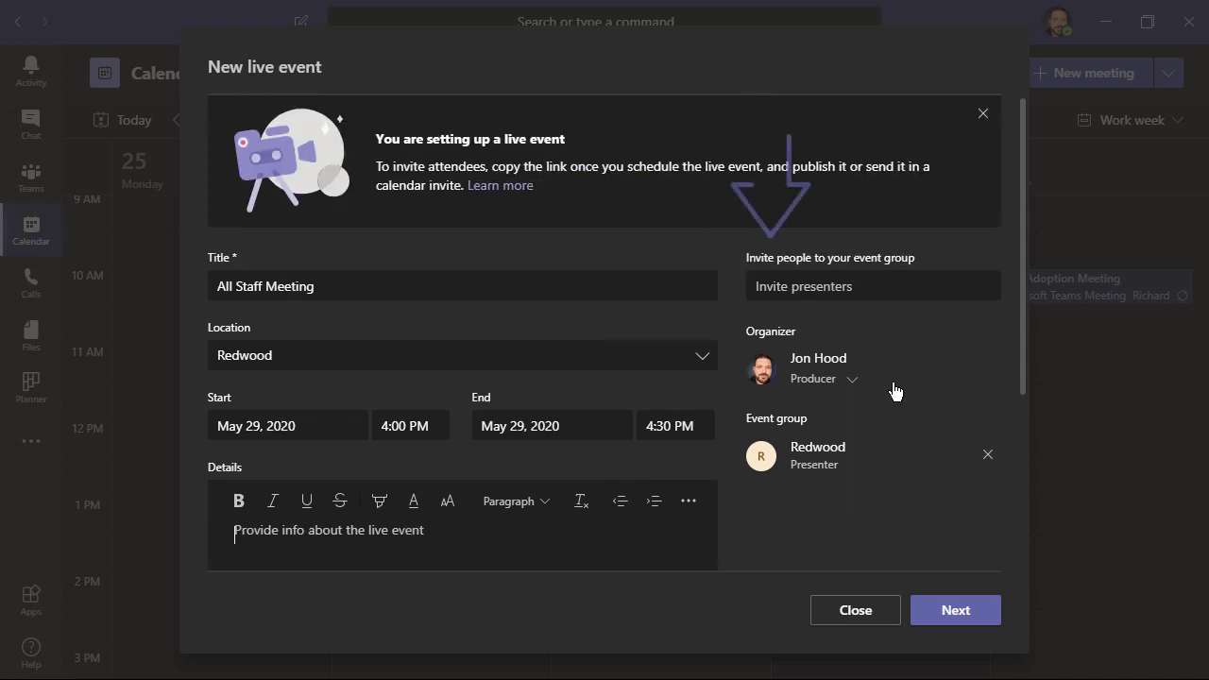
click(893, 293)
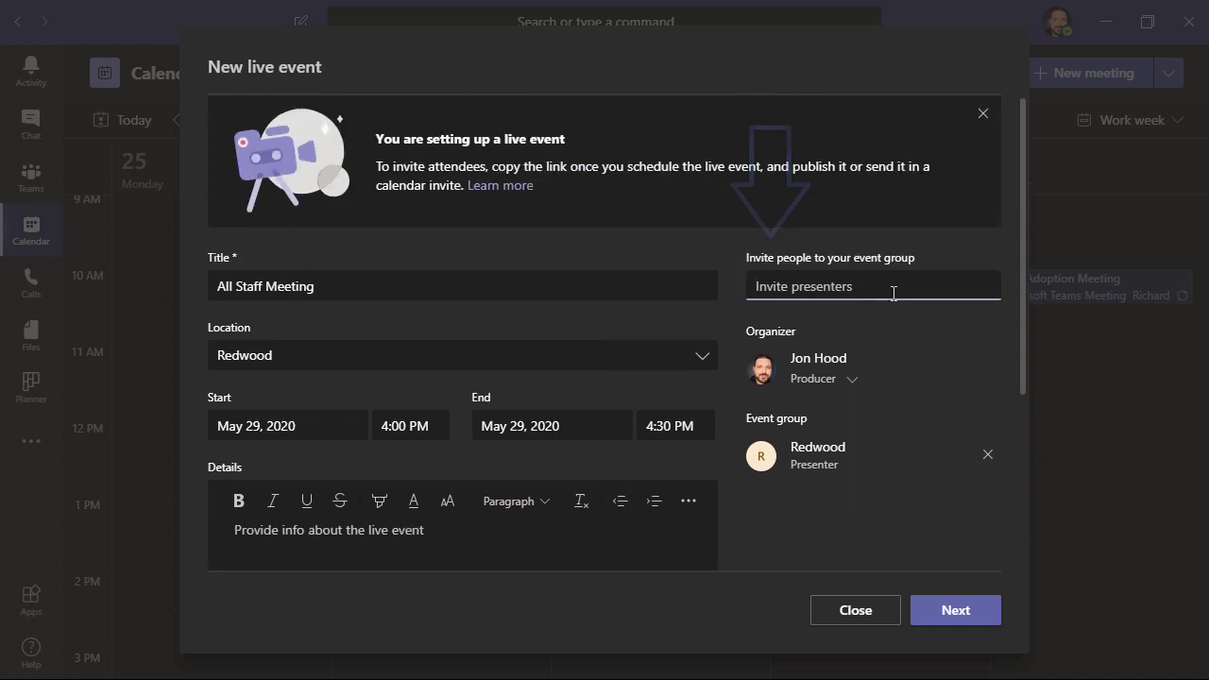
text(sby)
key(Return)
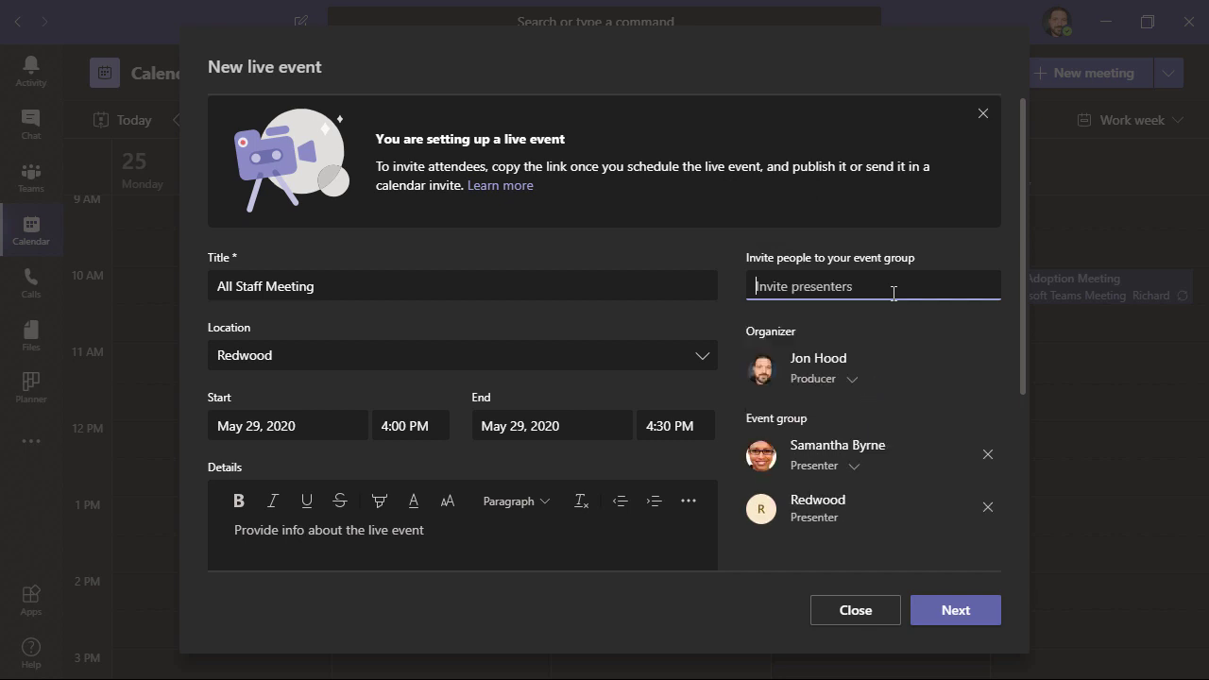
text(ri)
key(Return)
text(joh)
key(Return)
text(dav)
key(Return)
text(dan)
key(Return)
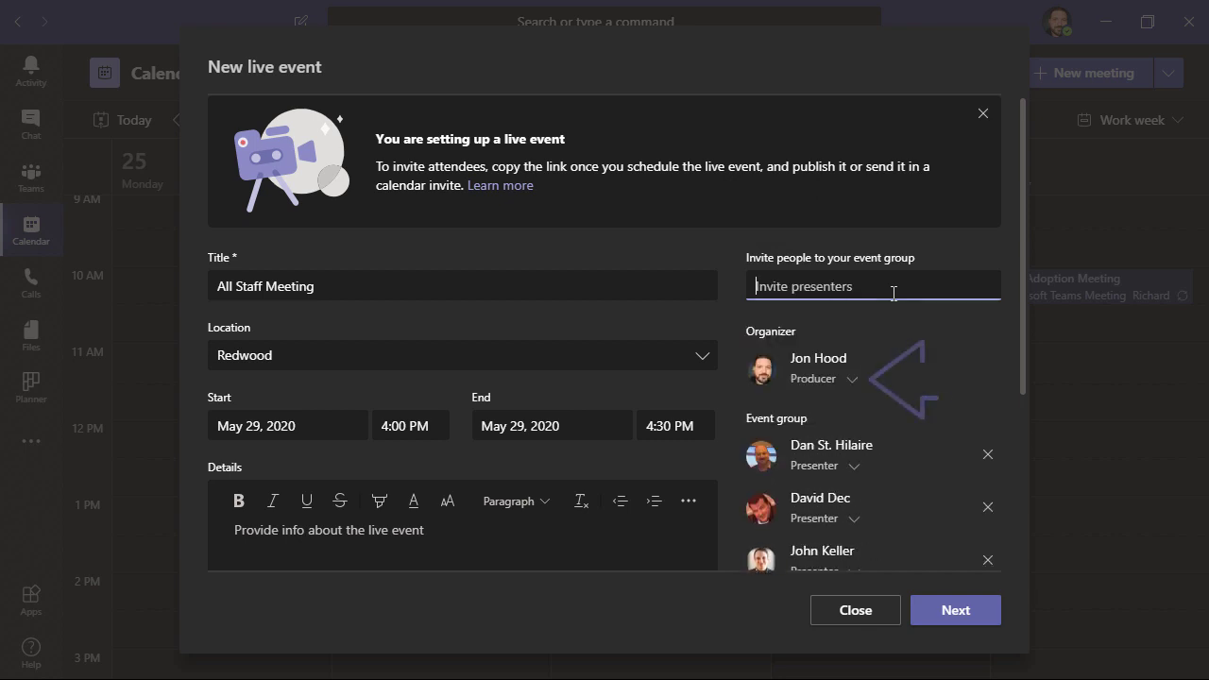
- Assign the Producer role to the organizer and the second event group member, and continue to the event permissions
click(849, 380)
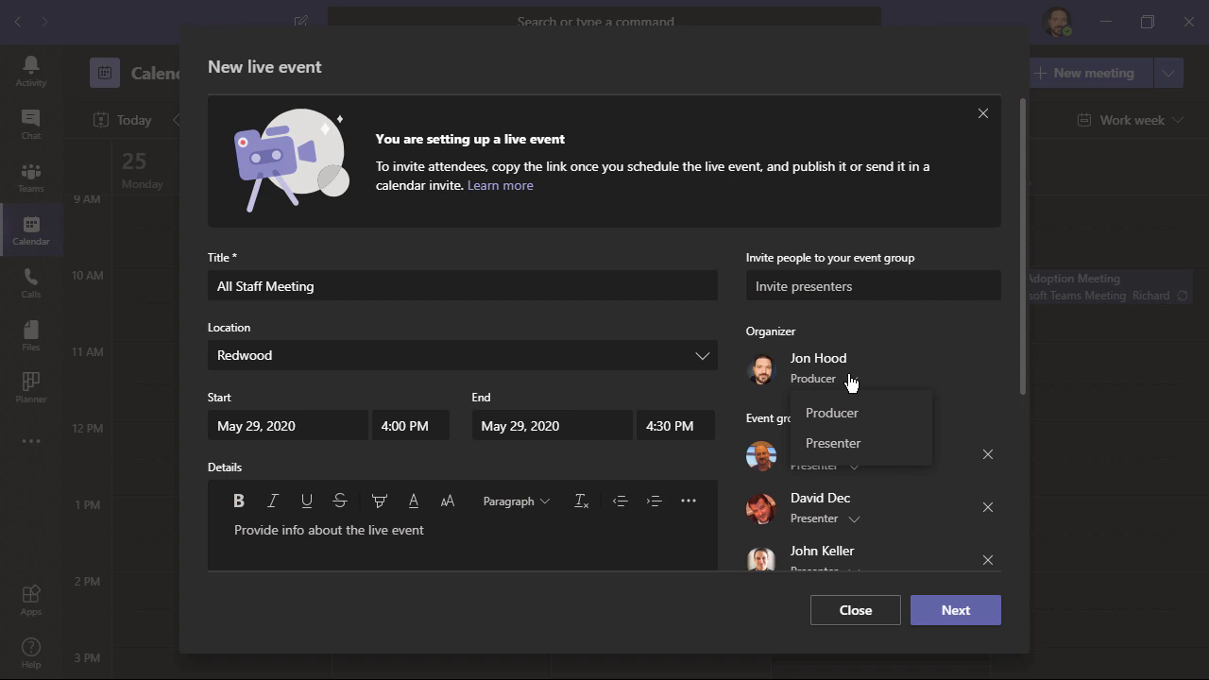
click(858, 411)
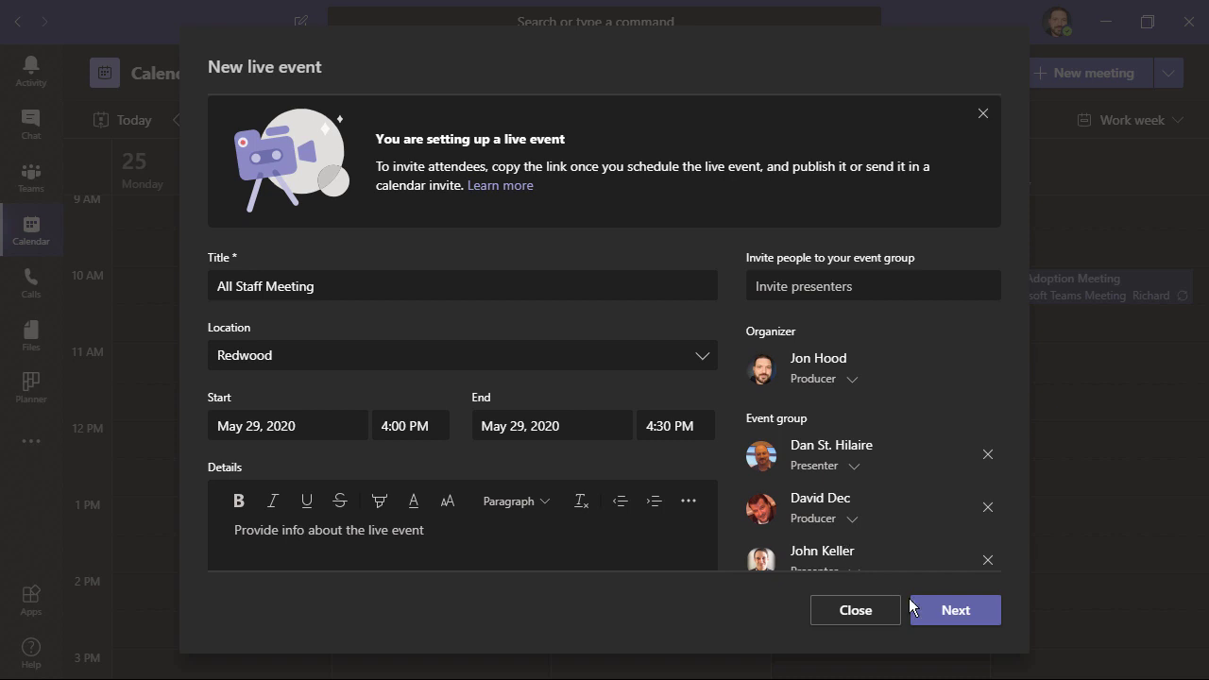
click(944, 611)
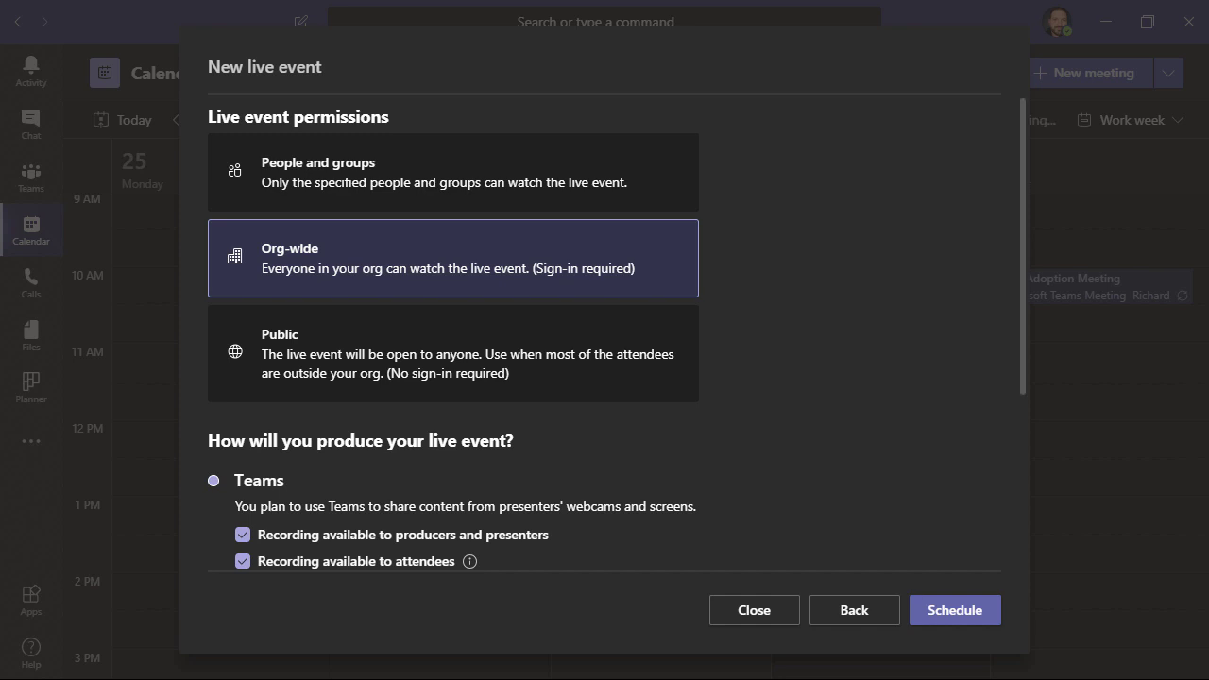
- Try the People and groups and Org-wide permissions, and set the live event's permission to Public
click(666, 179)
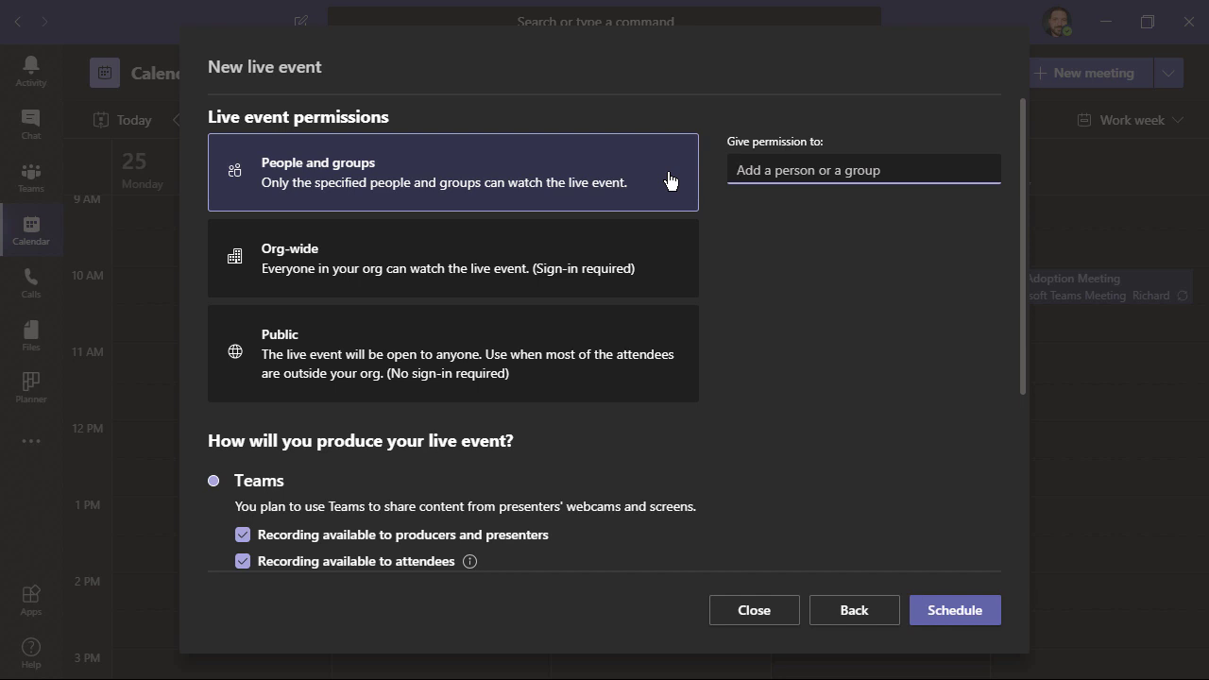
click(669, 259)
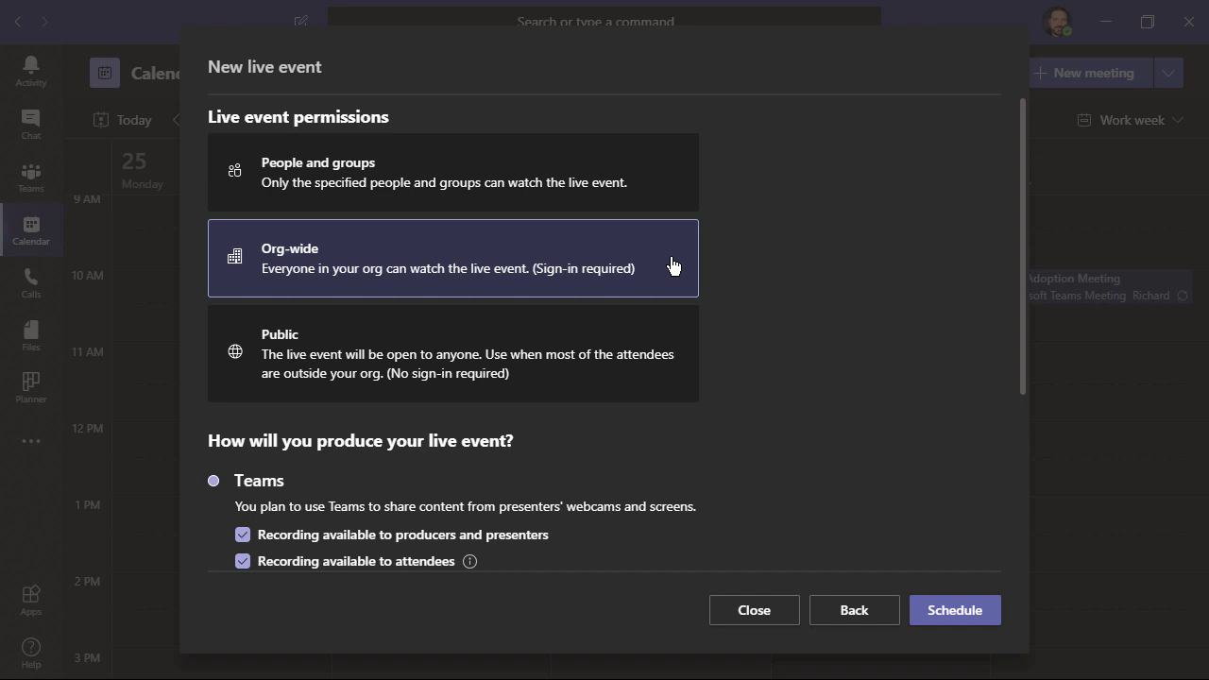
click(666, 341)
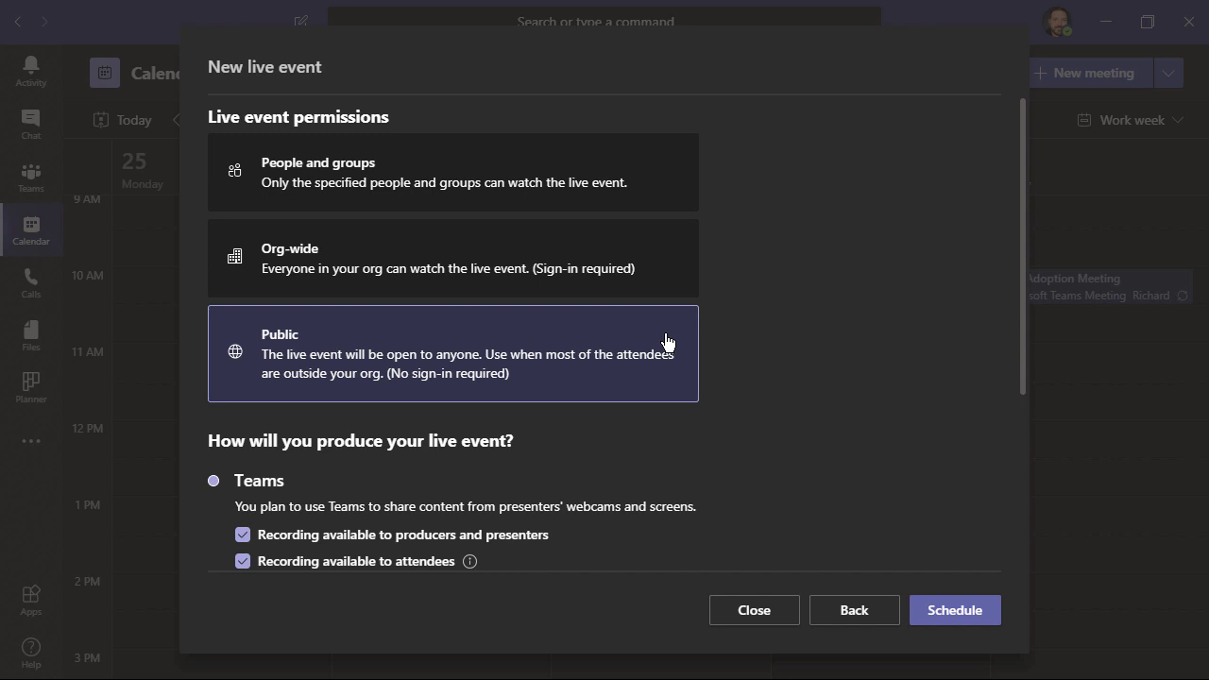
- Enable Q&A for the Teams-produced live event and schedule the event
scroll(665, 341, down, 3)
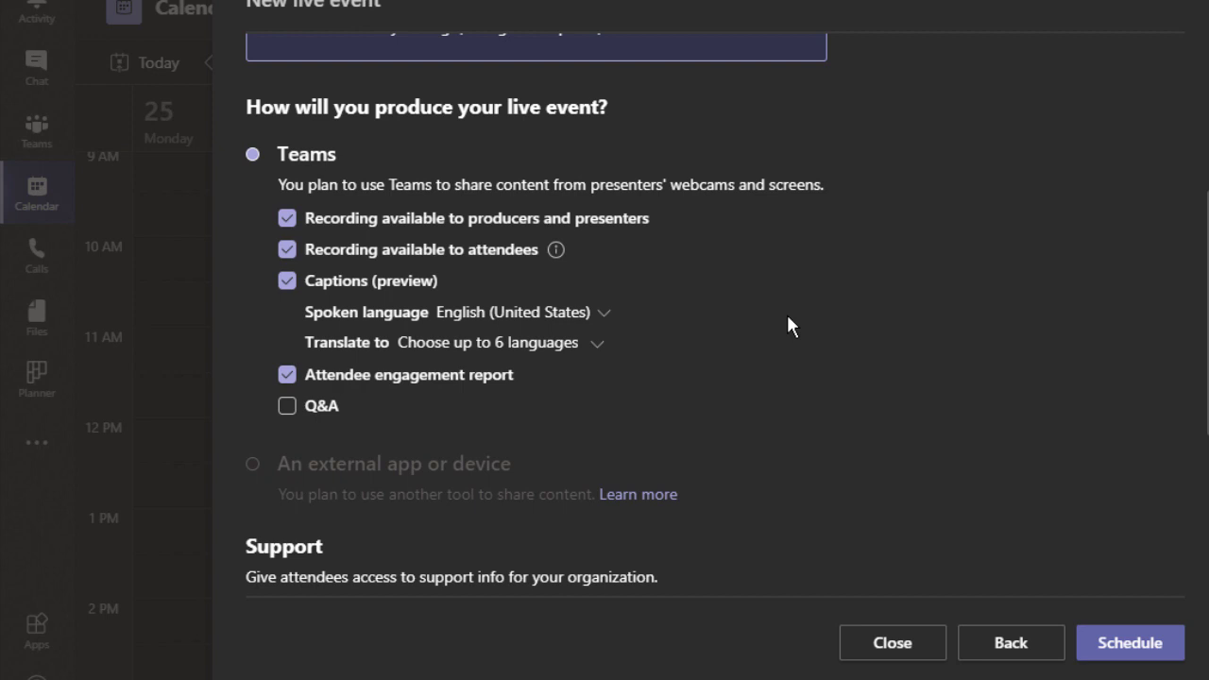
click(291, 406)
click(1152, 648)
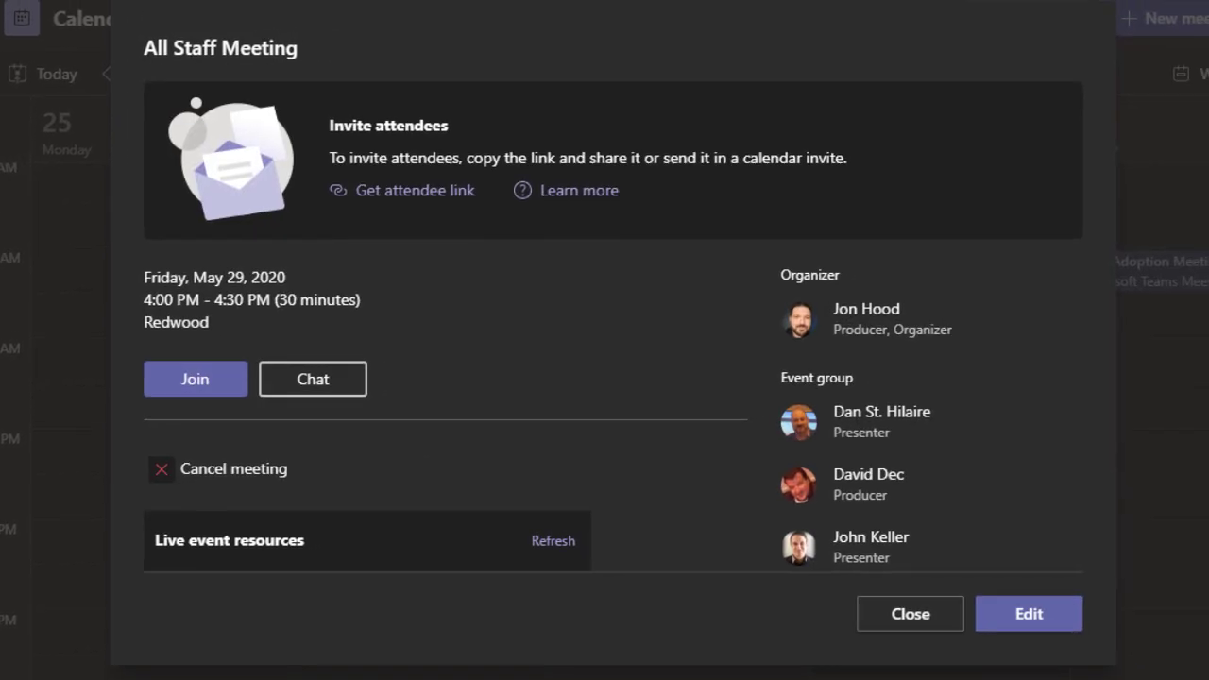
- Get the attendee link for the All Staff Meeting, review the live event resources and close the event details
click(468, 194)
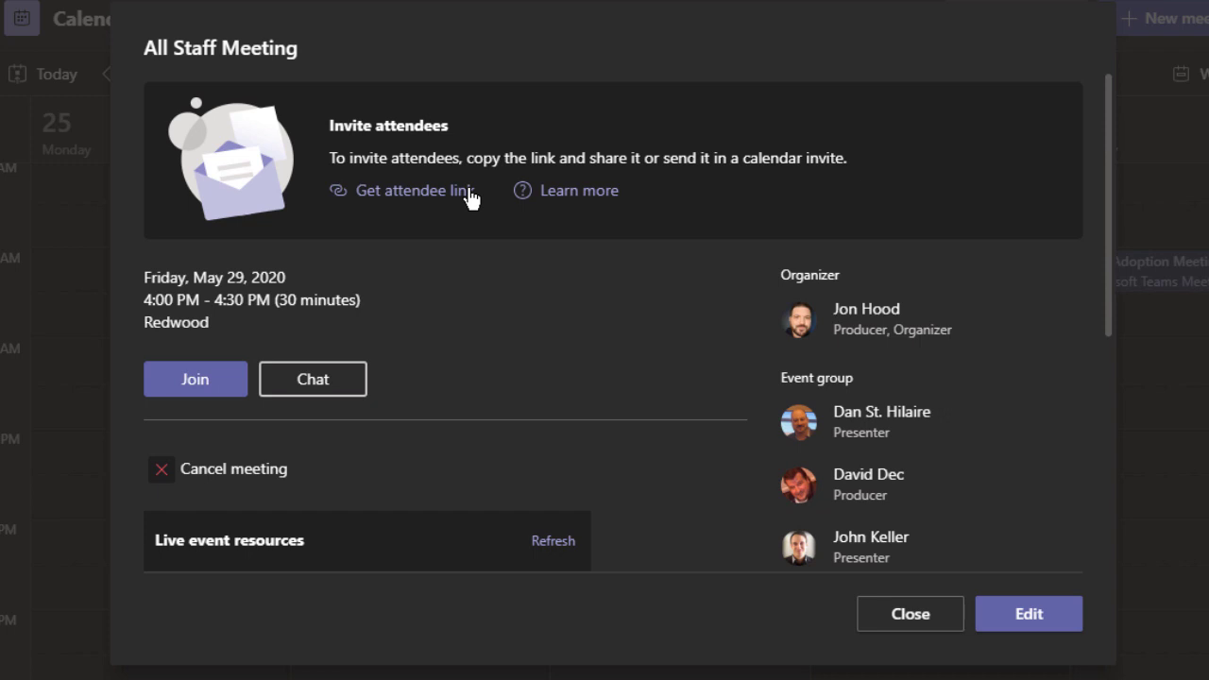
scroll(550, 228, down, 5)
scroll(551, 228, up, 1)
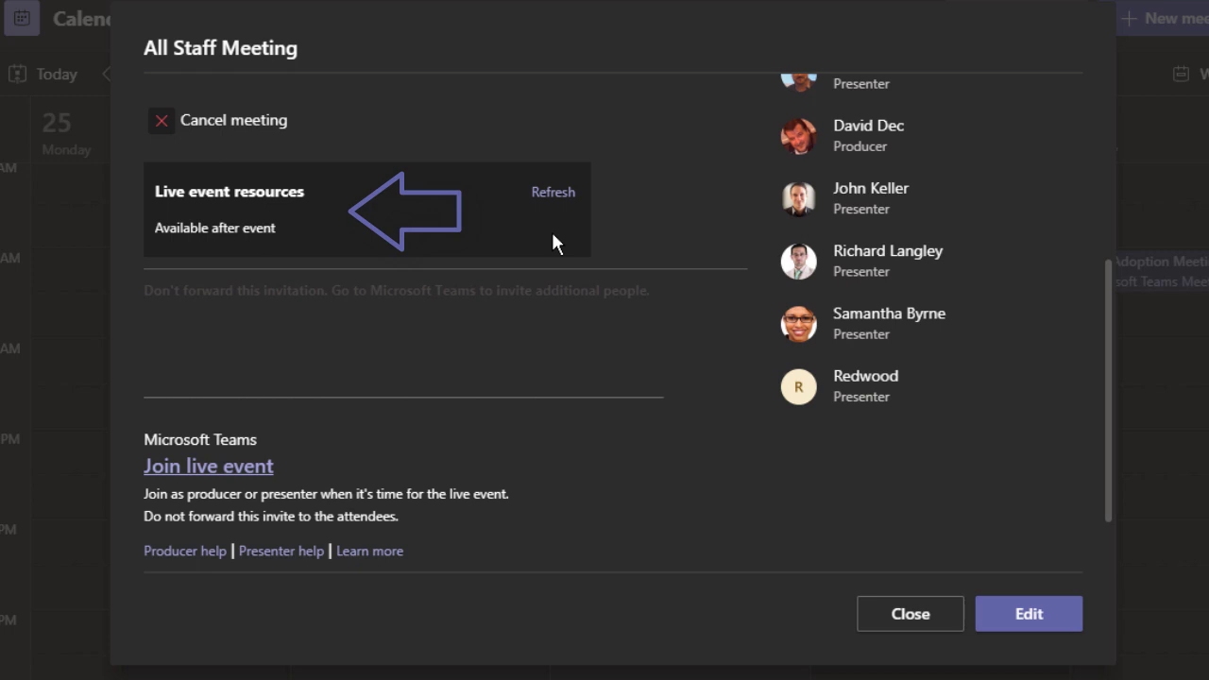
click(883, 615)
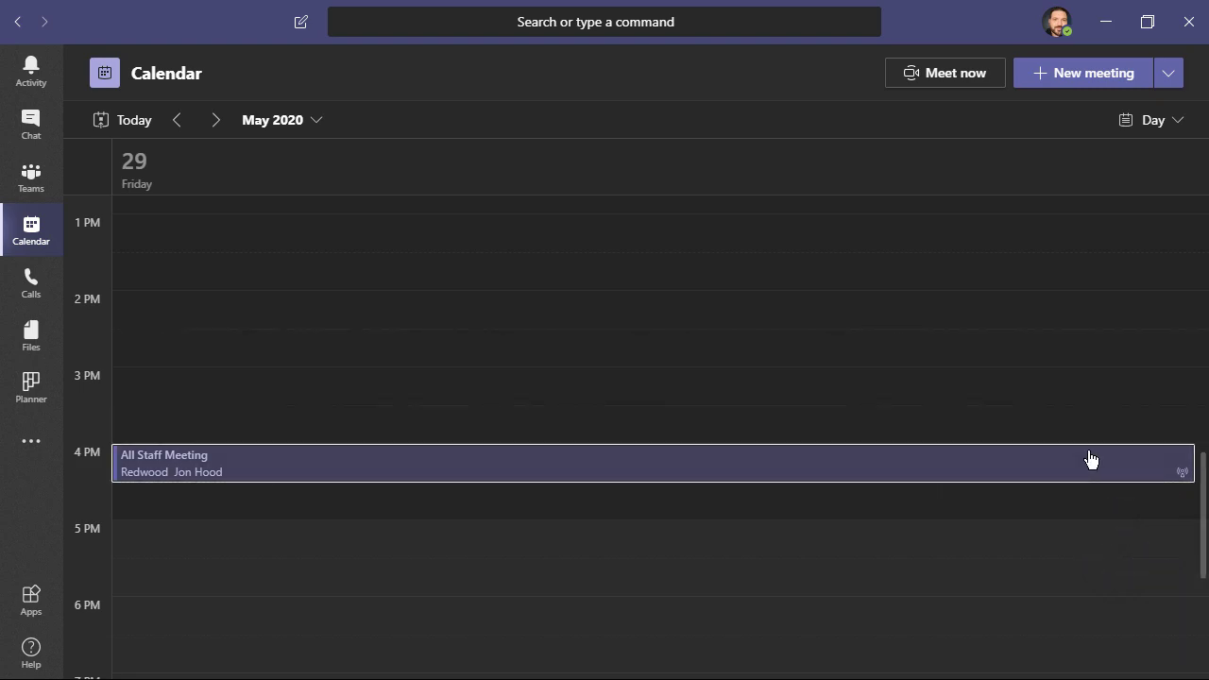
- Reopen the All Staff Meeting's details from the May 29 calendar to view them, and close them
click(1088, 453)
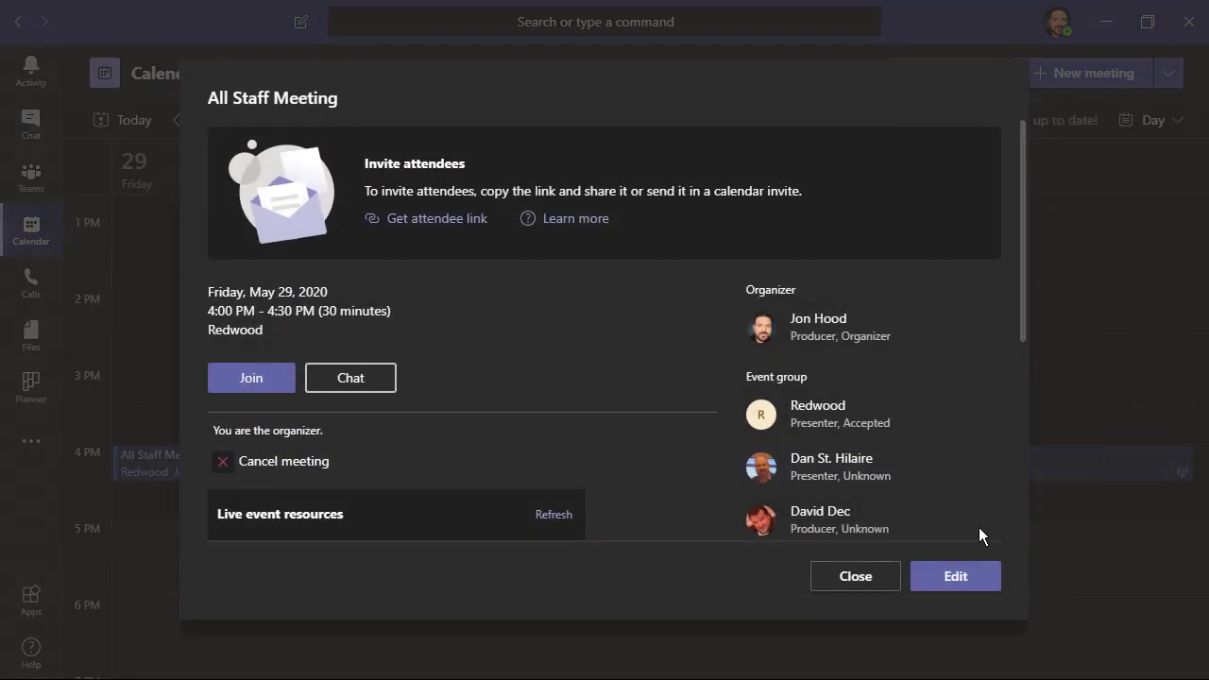
click(879, 577)
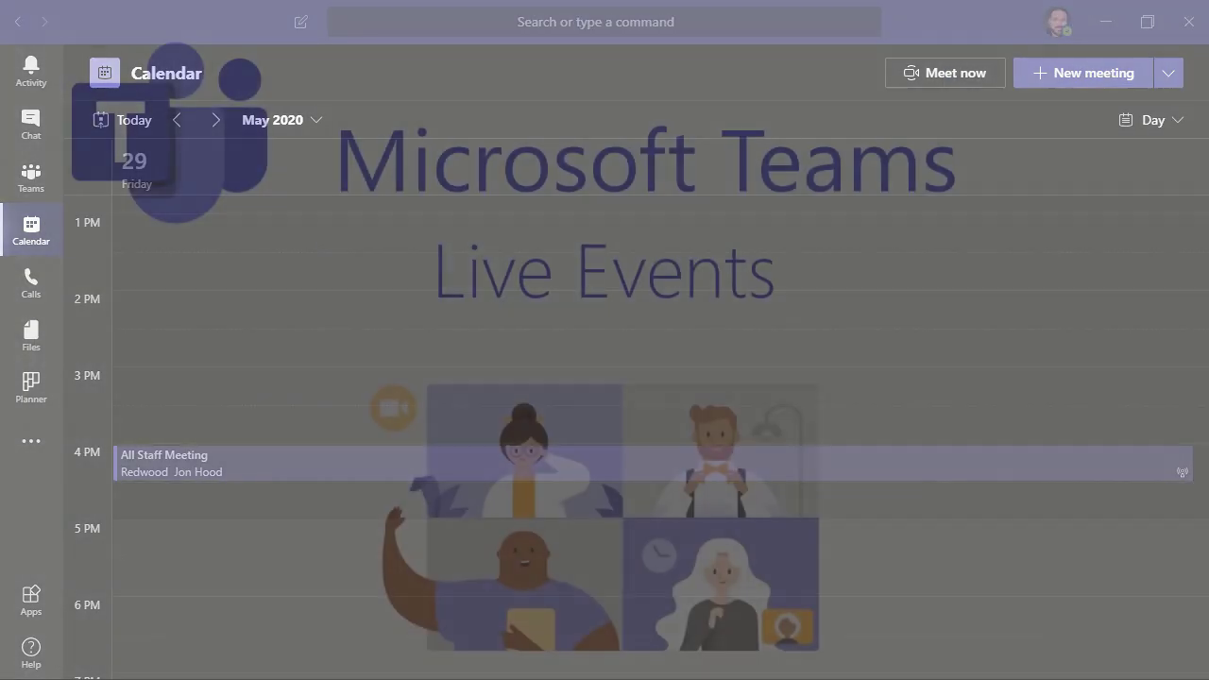